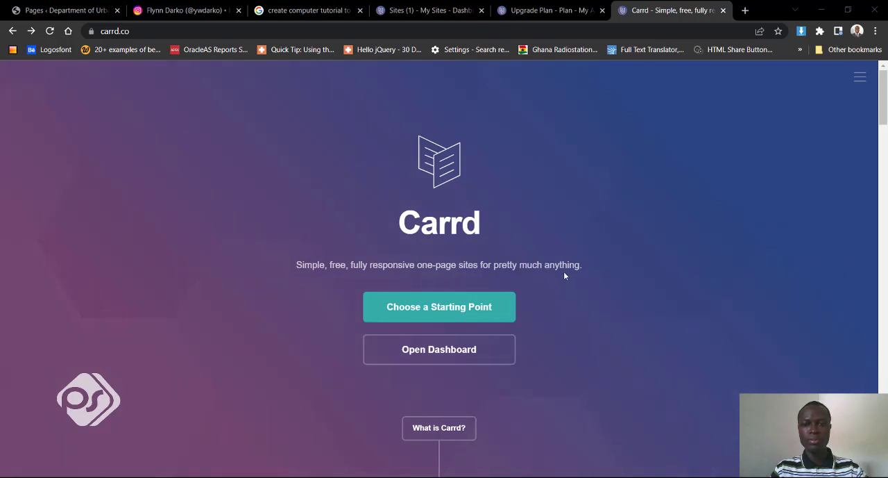
- Look through the Carrd homepage's feature overview and open the starting point templates
scroll(565, 275, "down", 10)
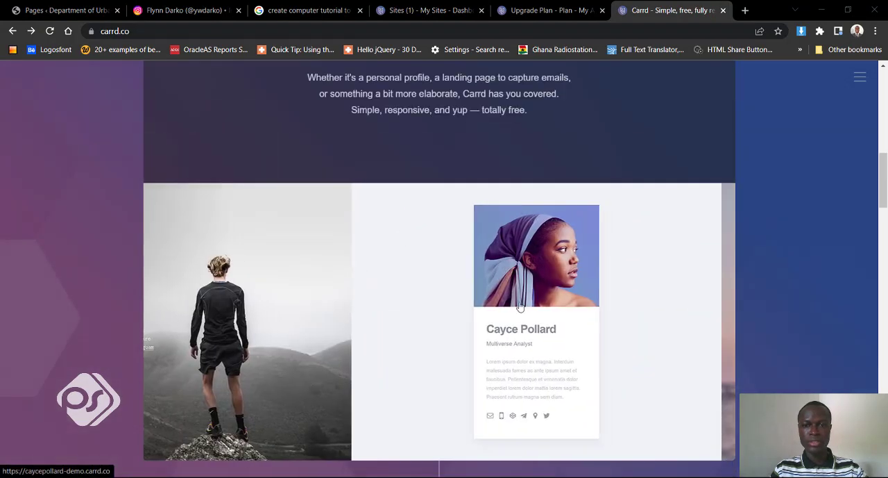
scroll(487, 308, "down", 10)
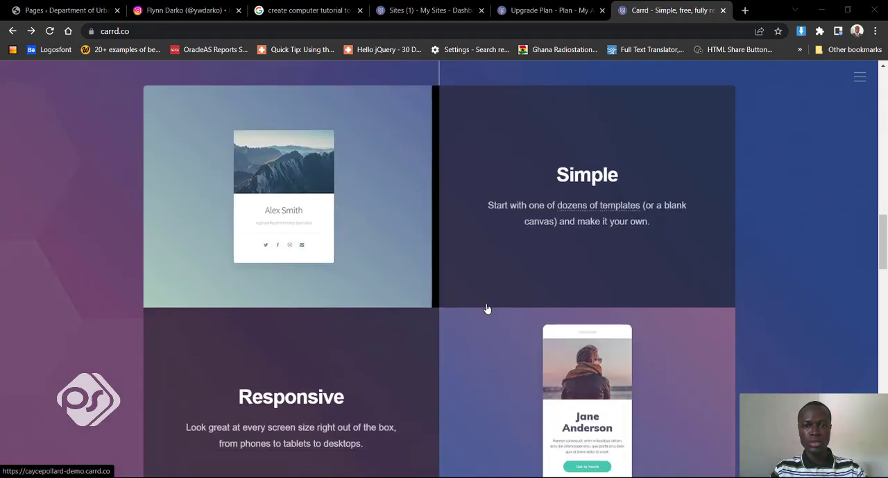
scroll(487, 308, "up", 15)
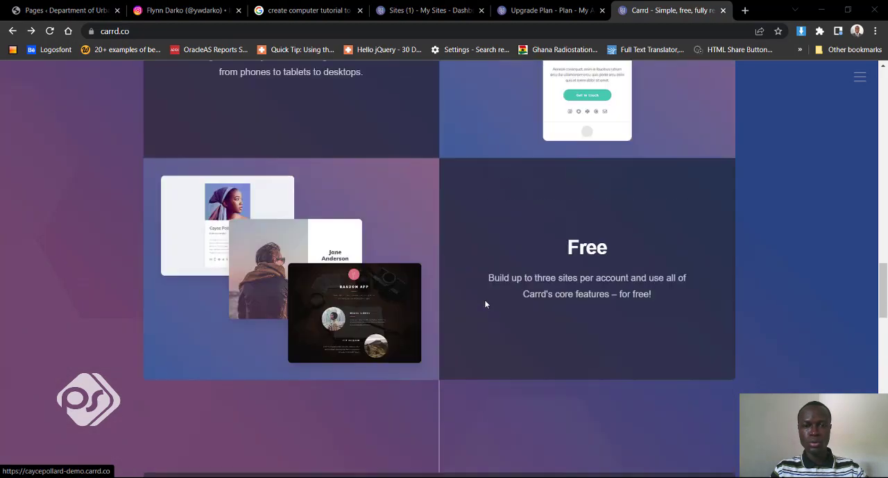
scroll(484, 303, "up", 5)
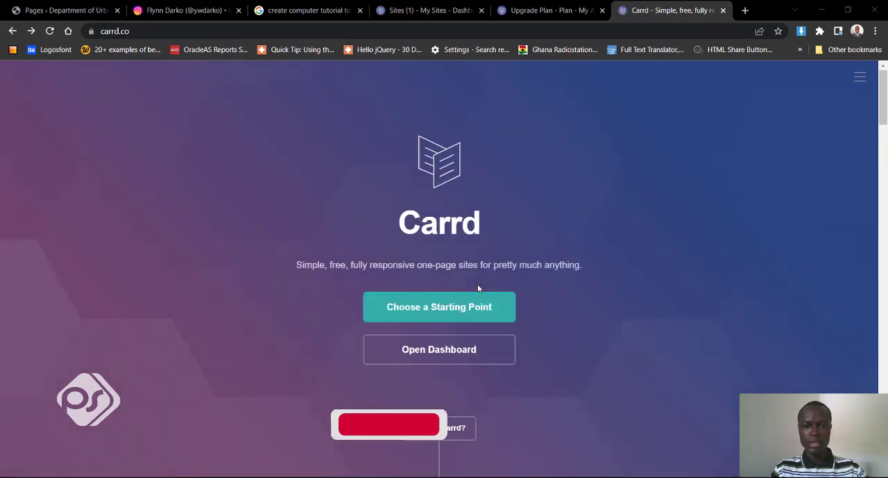
left_click(442, 313)
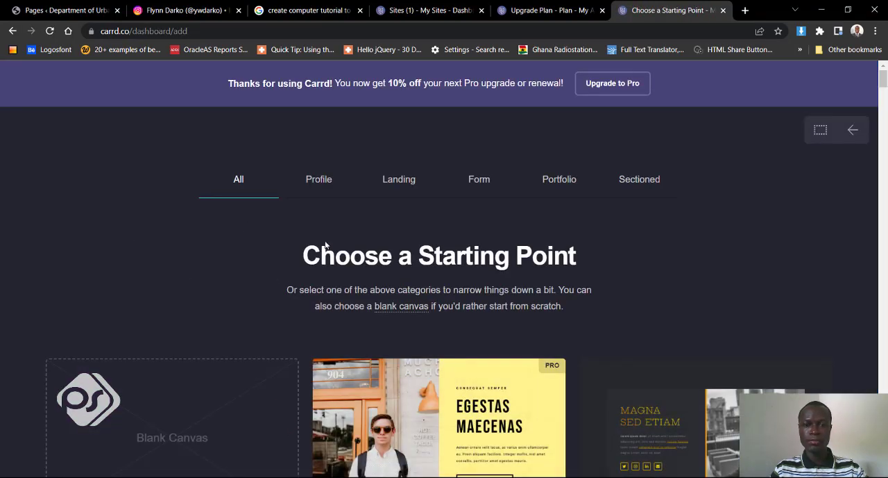
- Browse the full template collection and the Portfolio category to compare the available designs
scroll(112, 287, "down", 6)
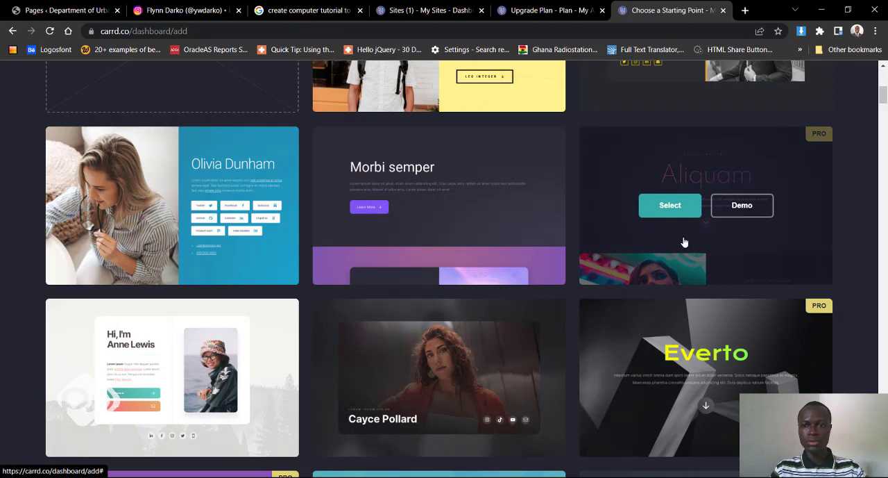
scroll(684, 250, "down", 2)
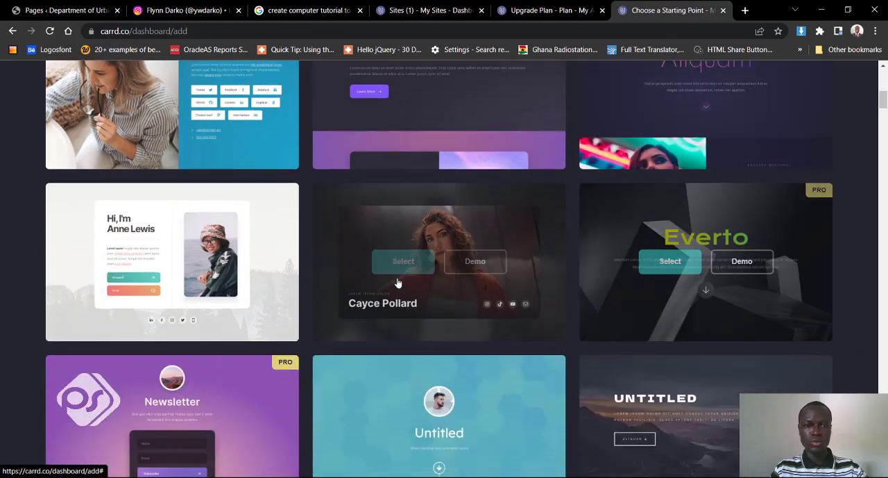
scroll(270, 285, "up", 7)
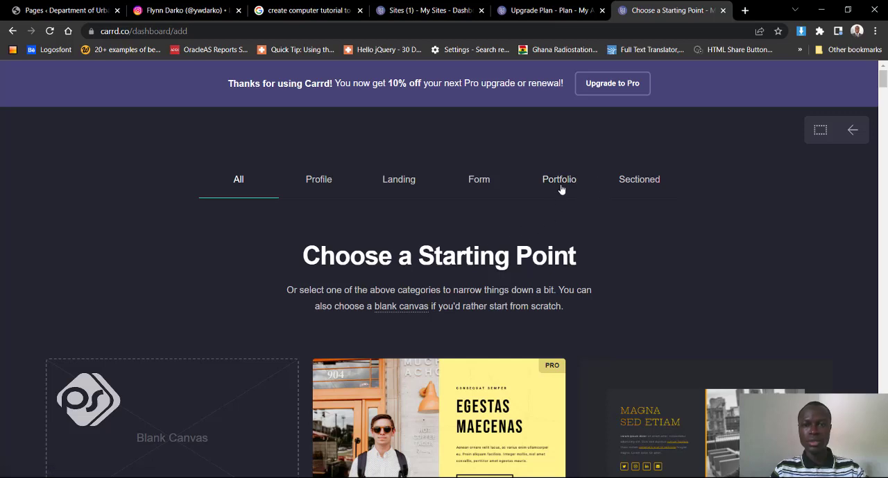
left_click(561, 182)
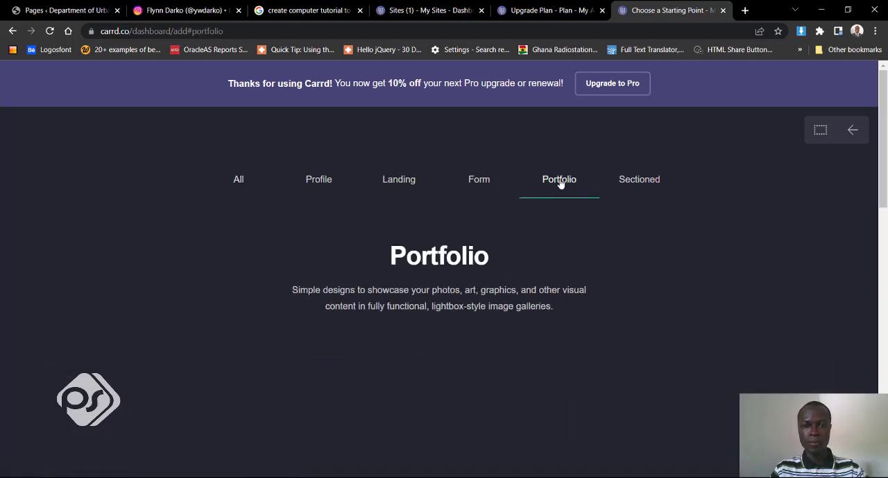
scroll(30, 290, "down", 5)
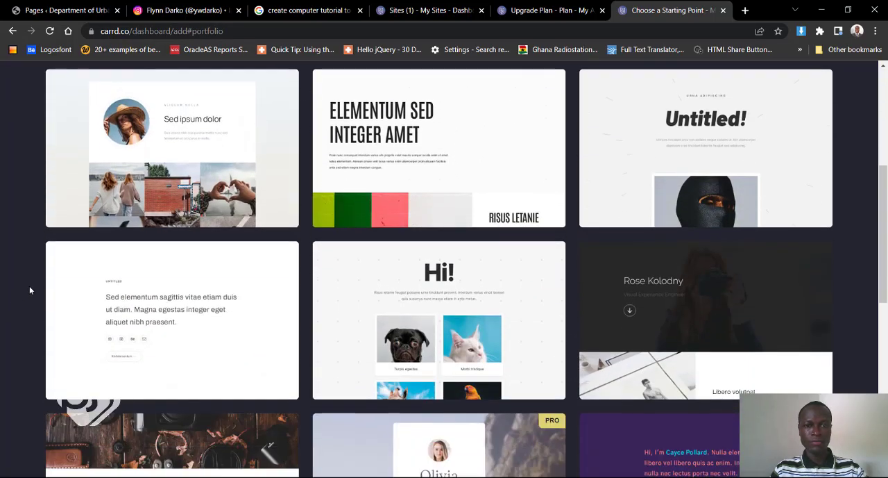
scroll(30, 290, "down", 5)
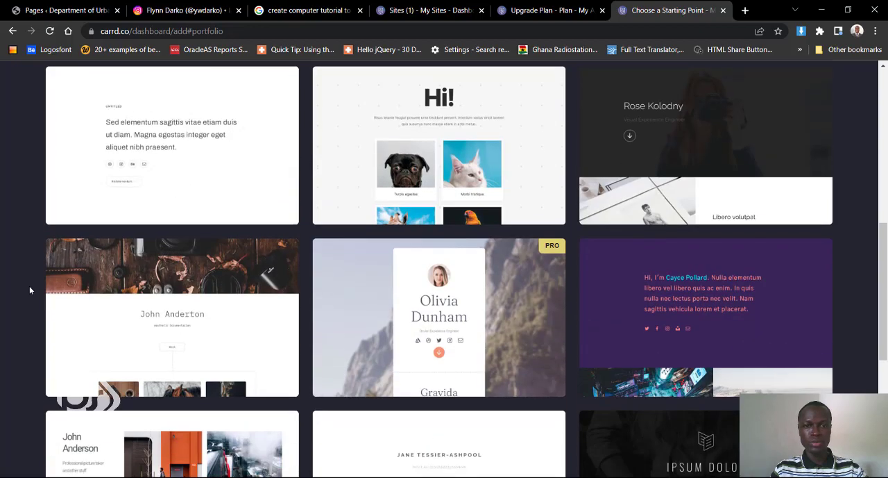
scroll(29, 290, "down", 2)
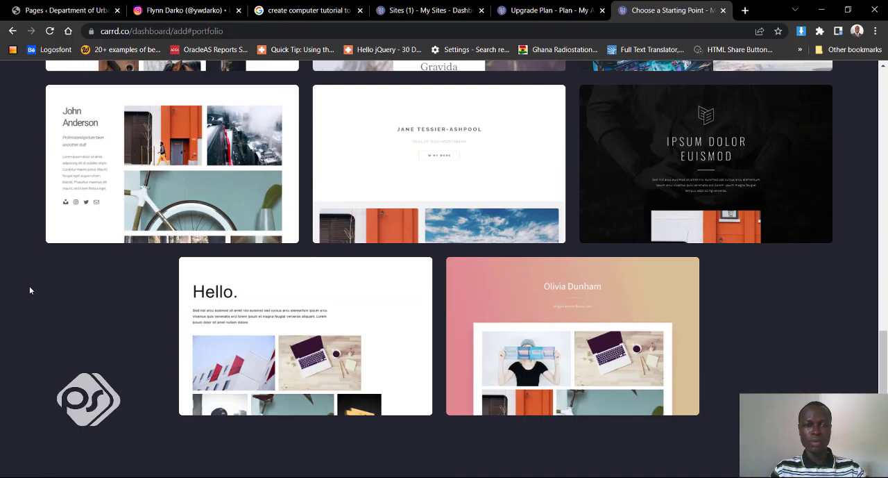
scroll(299, 335, "up", 9)
scroll(299, 336, "up", 3)
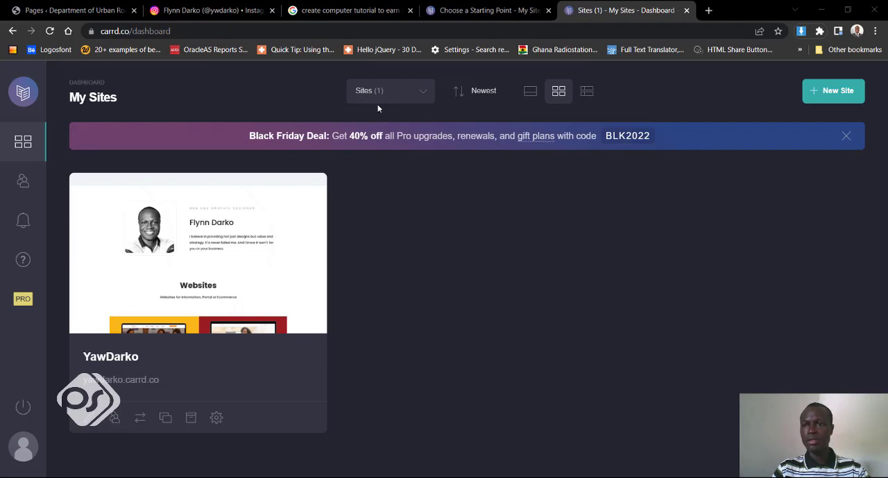
- Start a new site from the "Sed ipsum dolor" template in the Portfolio category
left_click(824, 95)
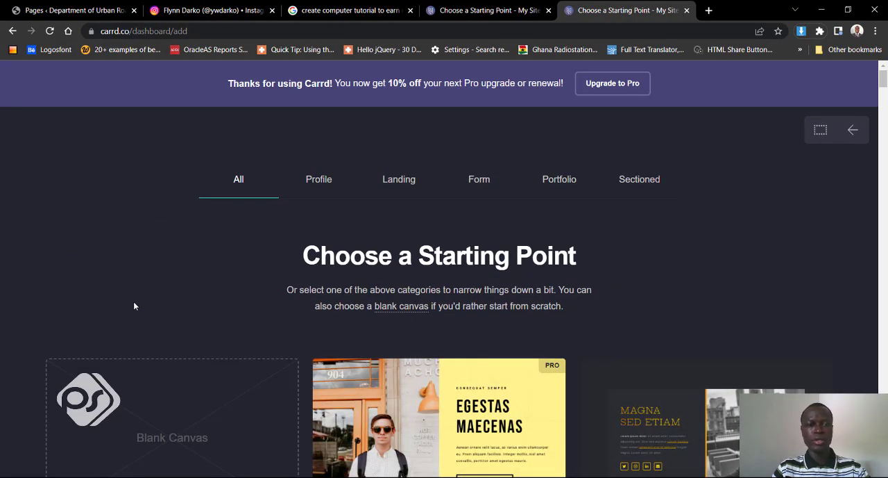
scroll(75, 319, "down", 7)
scroll(75, 320, "up", 7)
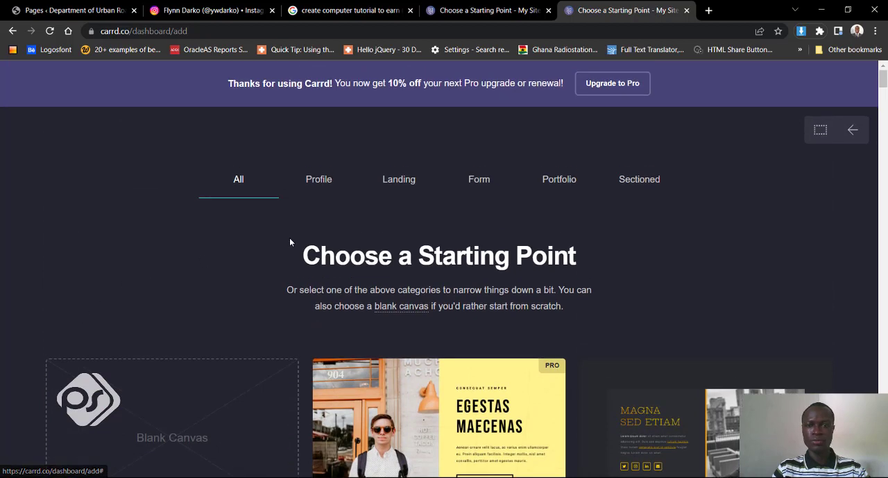
left_click(564, 182)
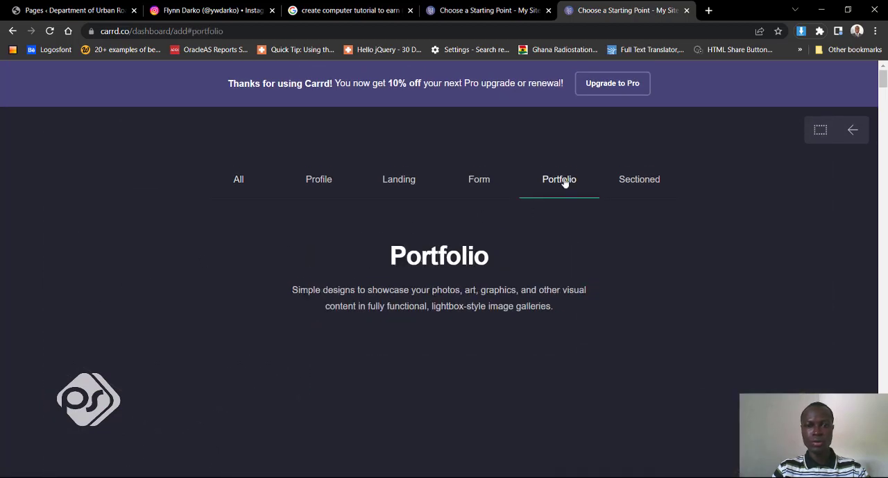
scroll(55, 275, "down", 3)
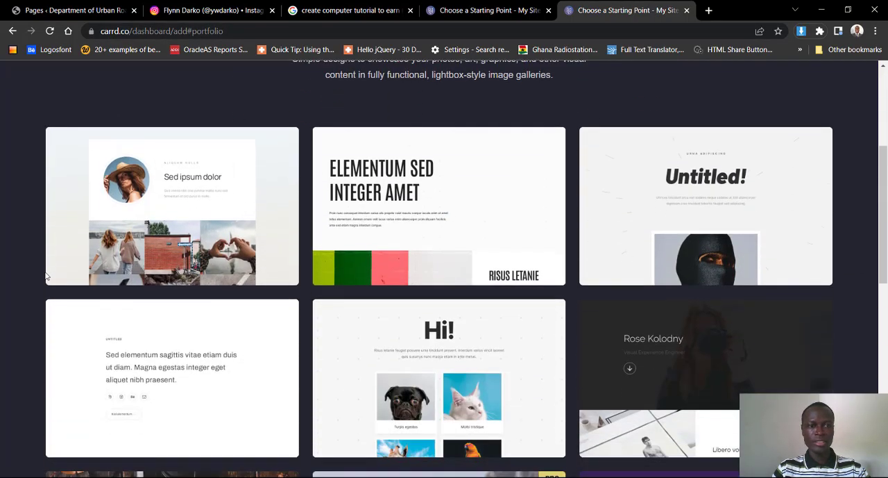
mouse_move(150, 219)
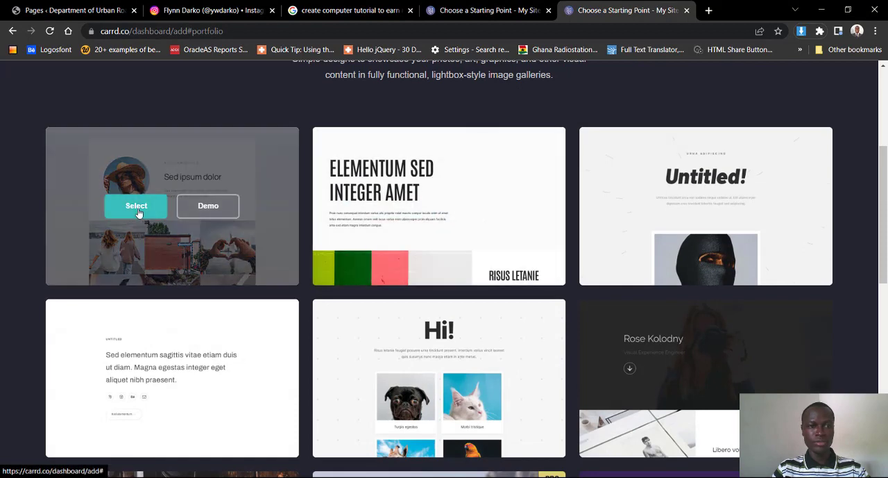
left_click(136, 207)
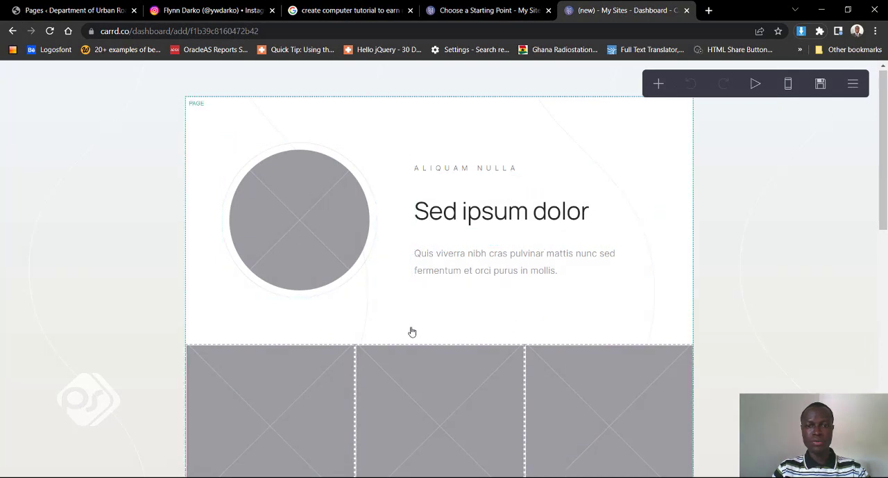
- Examine the template's page layout and the gallery's image entries
scroll(410, 331, "down", 2)
scroll(409, 330, "up", 2)
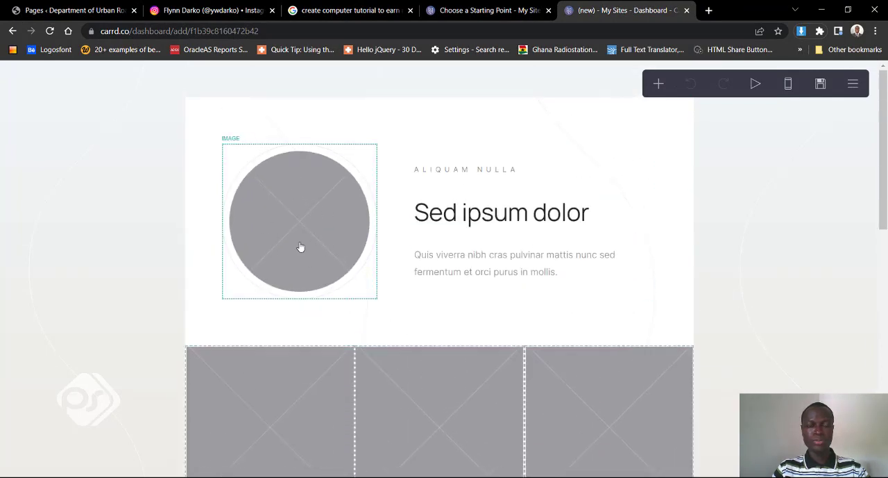
scroll(317, 247, "down", 4)
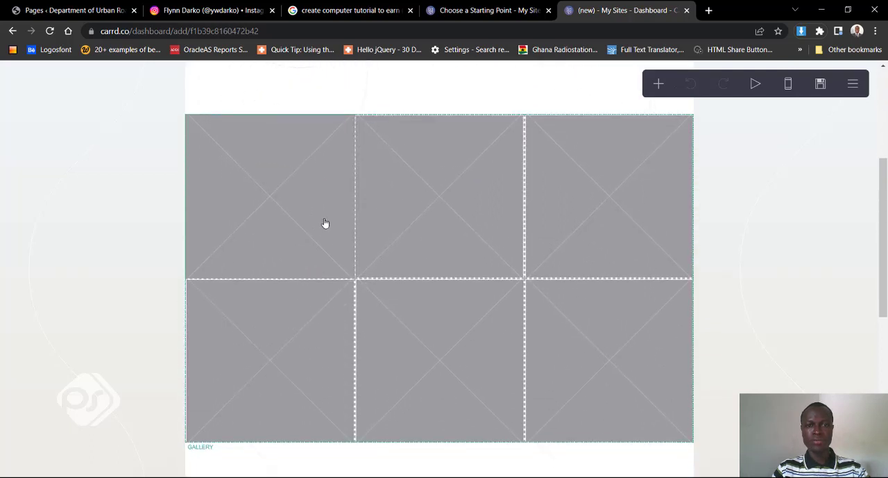
left_click(325, 224)
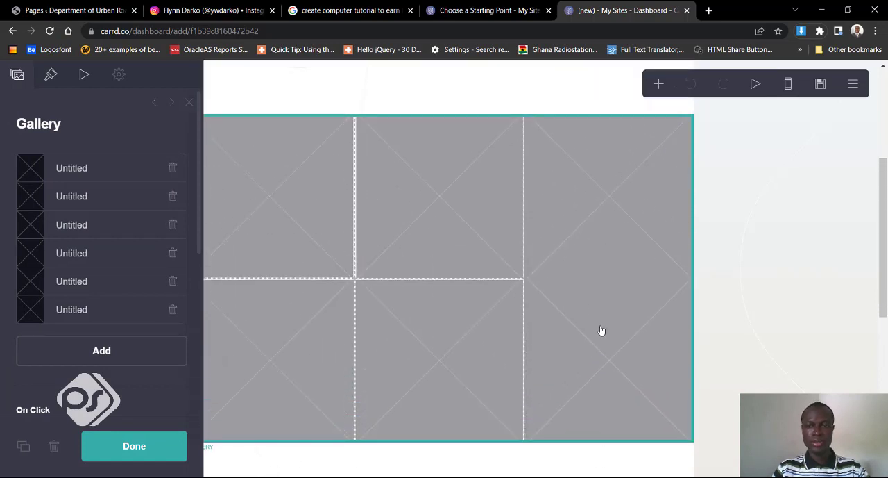
scroll(600, 322, "down", 4)
scroll(599, 321, "up", 5)
scroll(596, 317, "up", 1)
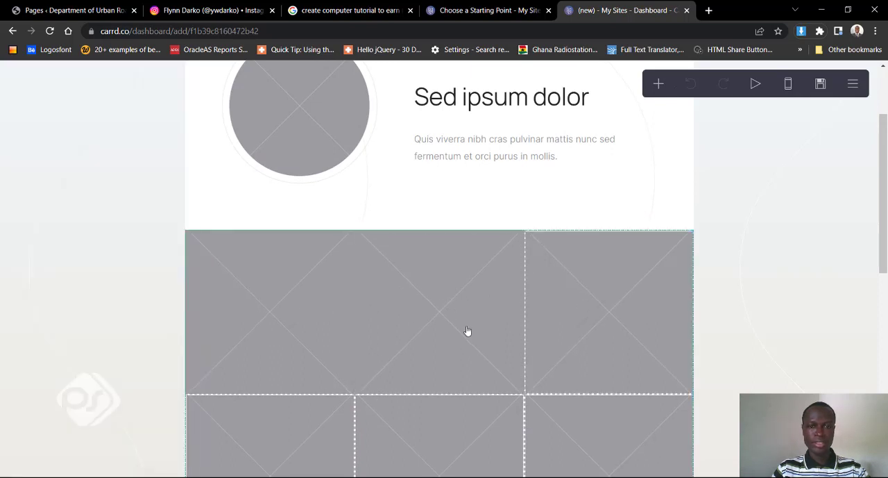
scroll(453, 318, "down", 2)
scroll(515, 335, "up", 4)
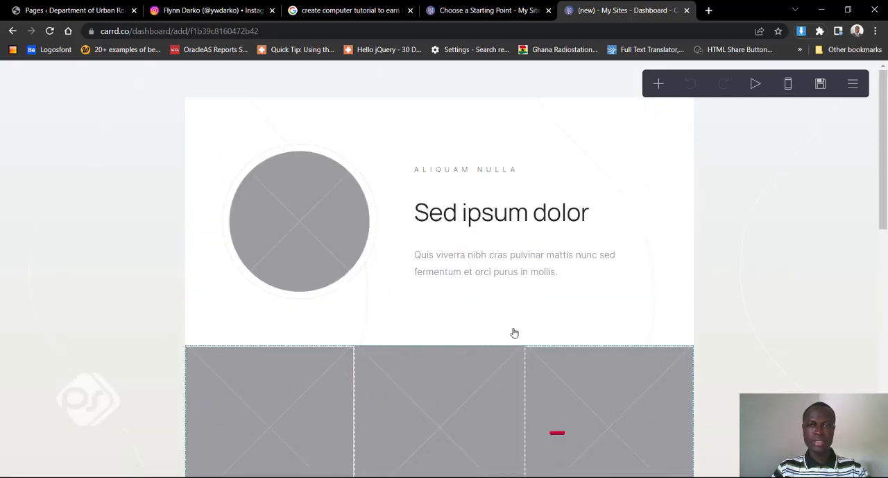
- Inspect the text settings of the "Sed ipsum dolor" site title and the "Aliquam nulla" line above it
left_click(521, 222)
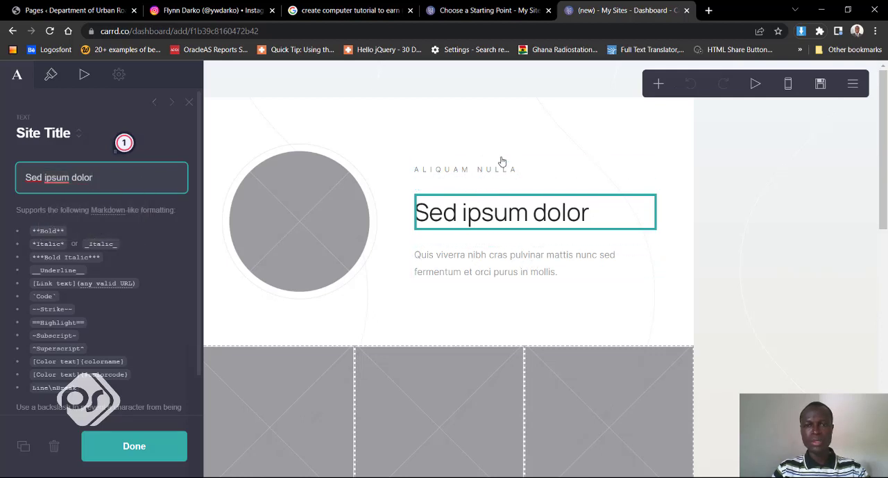
left_click(527, 172)
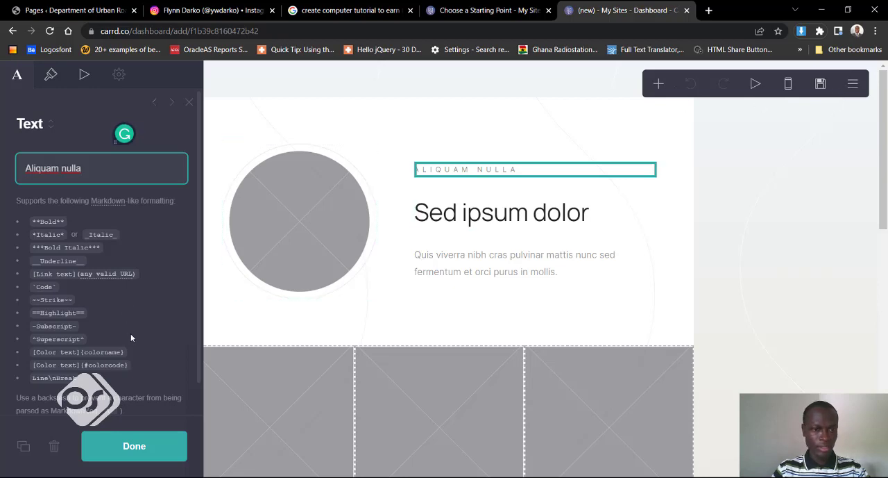
scroll(130, 338, "down", 2)
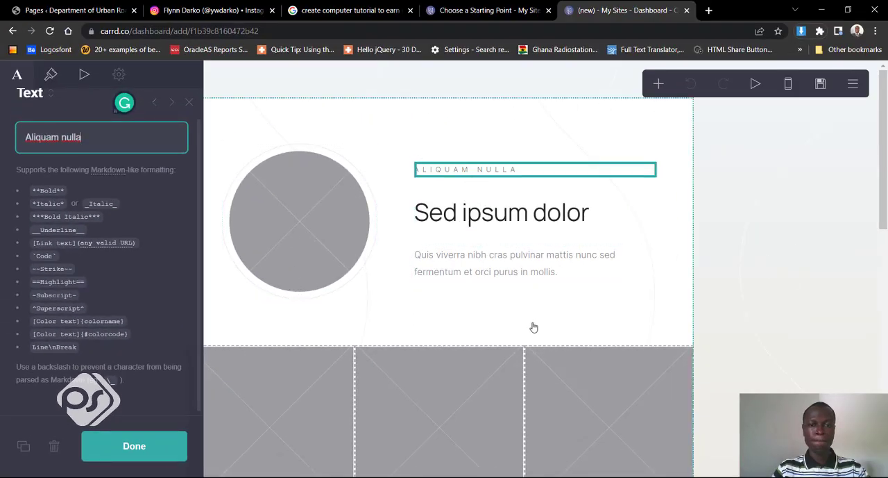
scroll(472, 307, "down", 2)
scroll(472, 307, "up", 2)
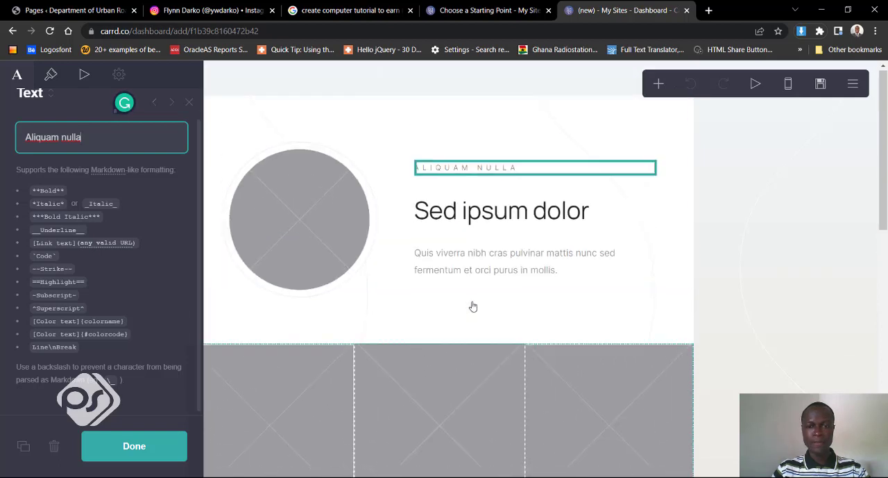
- Inspect the footer's social icons, examining the Instagram icon's type and URL settings and the TikTok entry
scroll(473, 304, "down", 7)
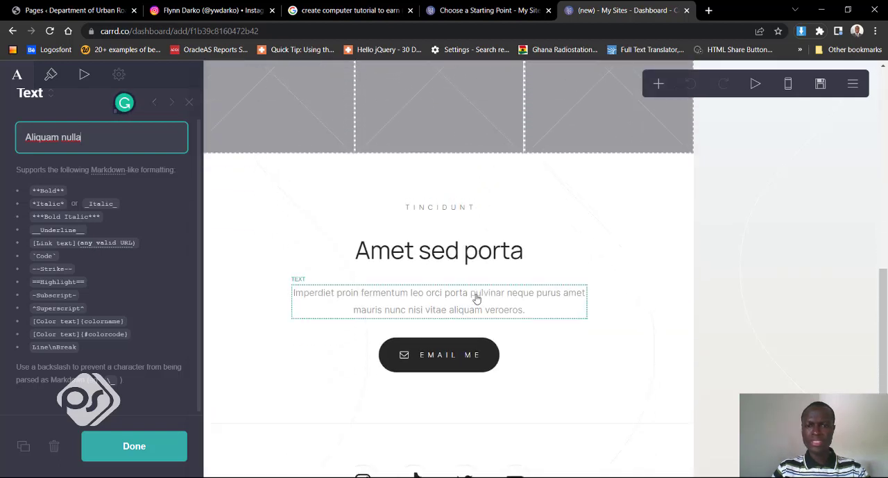
scroll(478, 298, "down", 1)
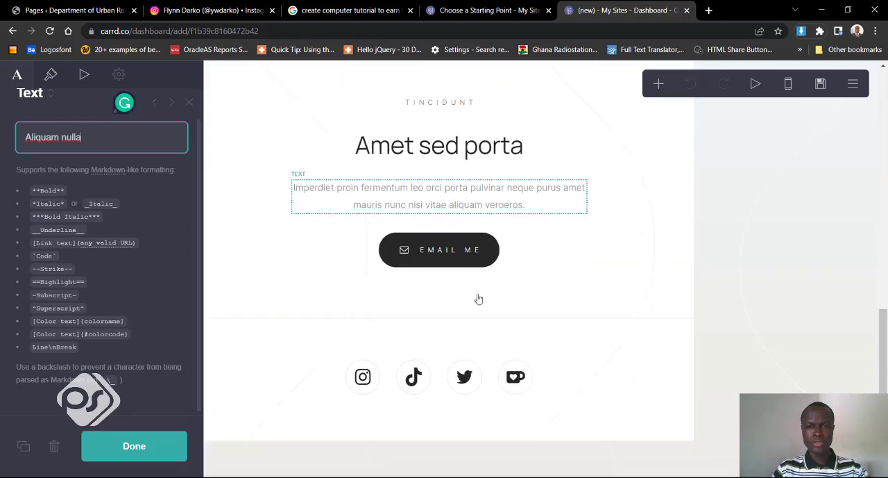
left_click(368, 384)
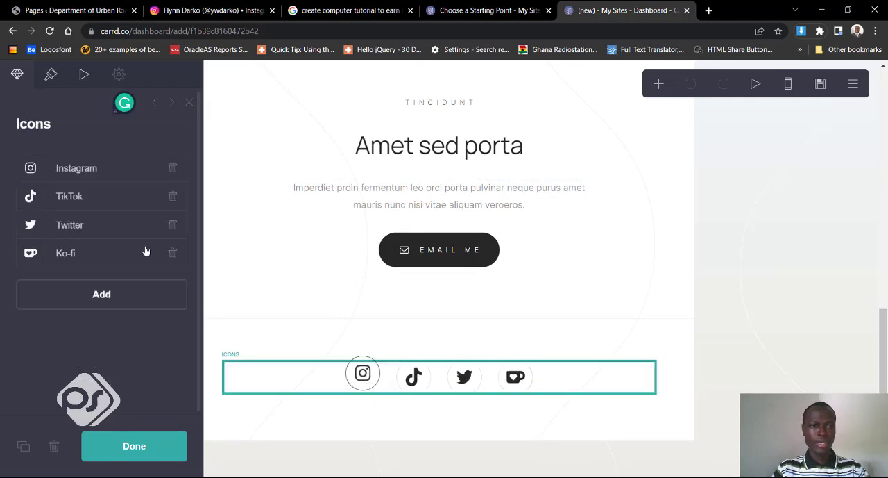
left_click(94, 172)
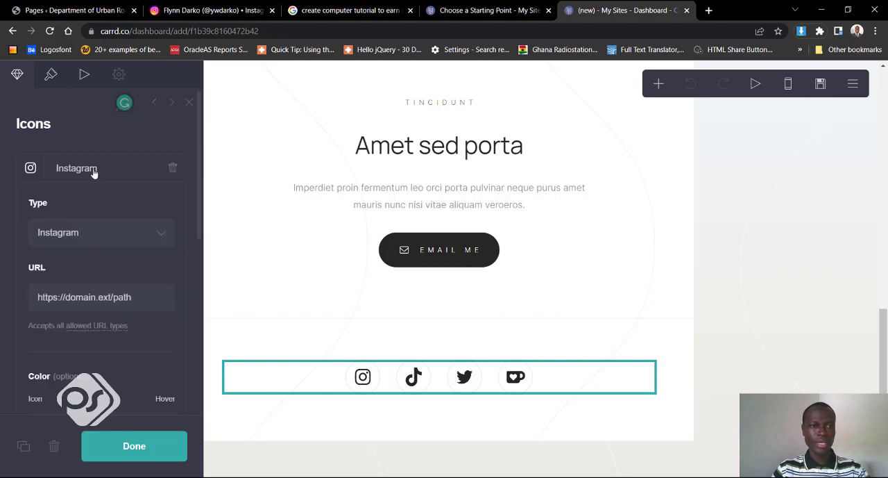
left_click_drag(132, 296, 37, 297)
left_click(113, 297)
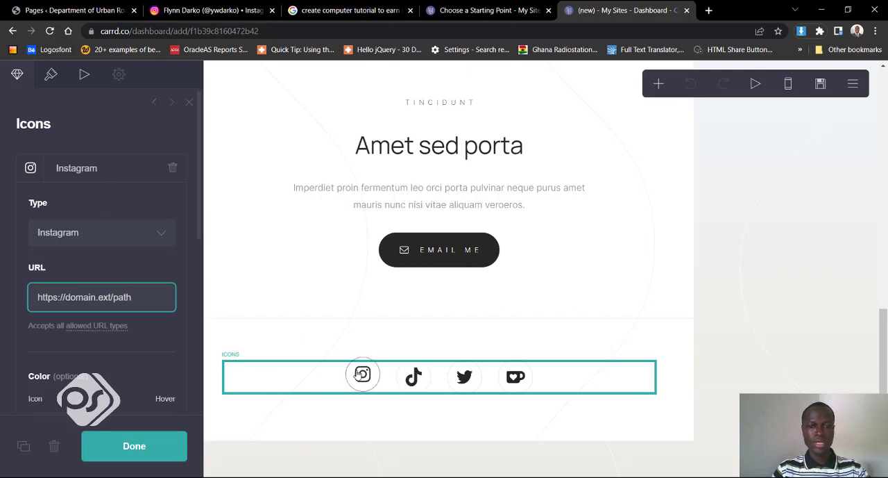
left_click(104, 181)
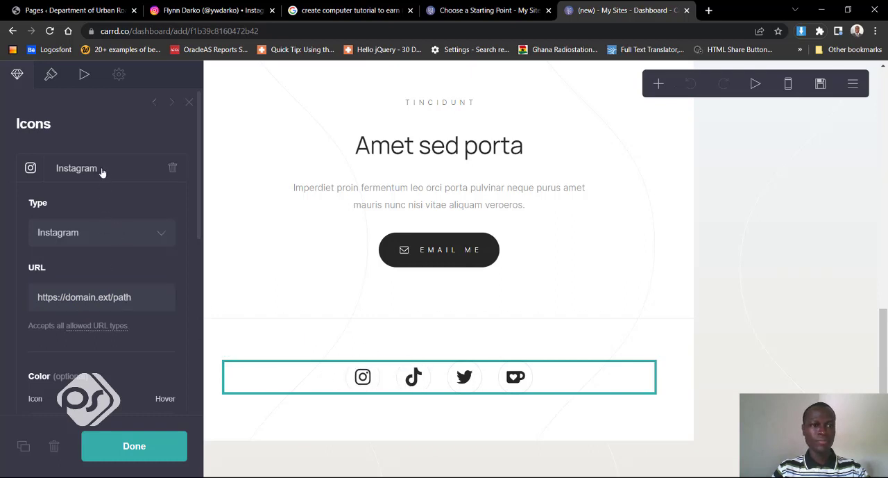
left_click(102, 171)
left_click(86, 200)
left_click(84, 200)
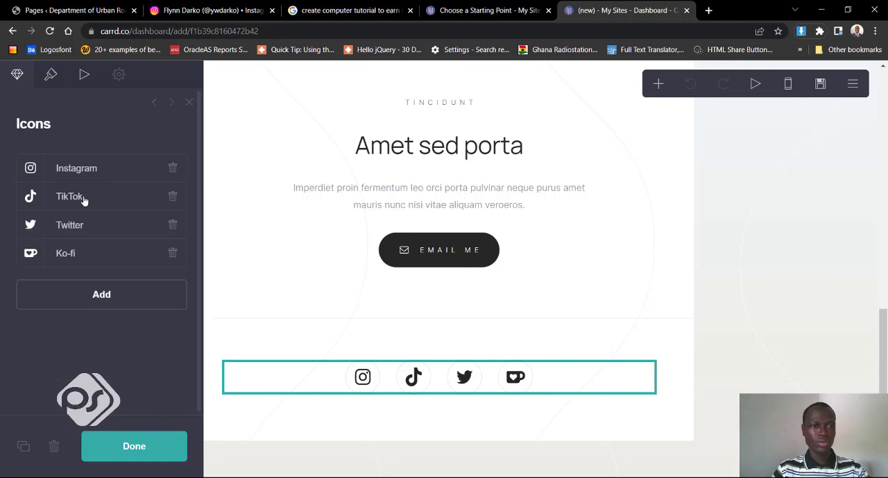
- Check the footer's Twitter icon entry, and inspect the label, icon and URL settings of the Email me button
left_click(83, 228)
left_click(84, 228)
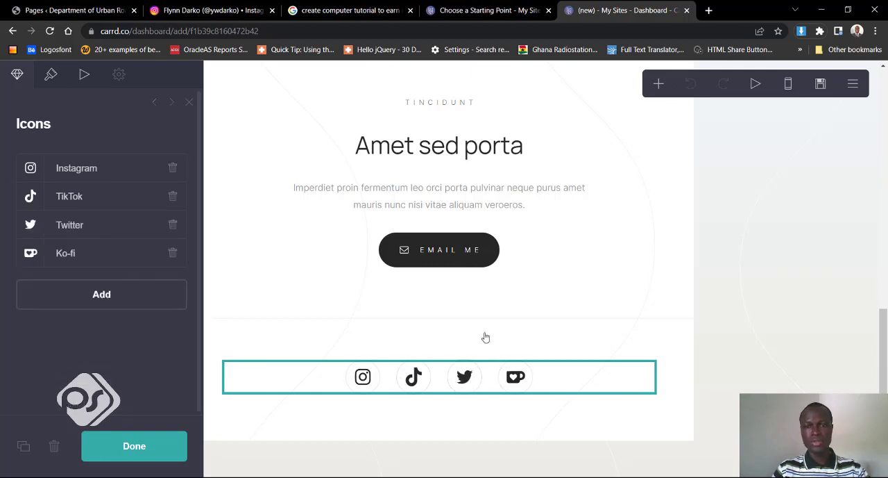
left_click(444, 257)
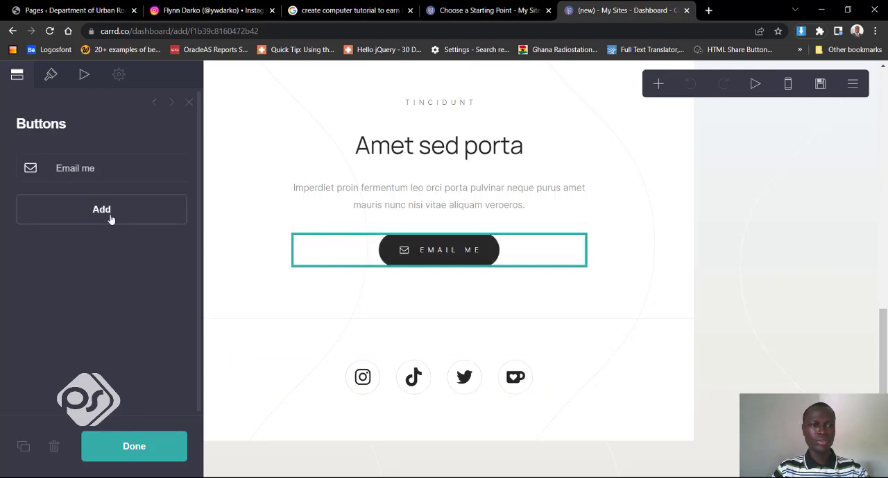
left_click(92, 171)
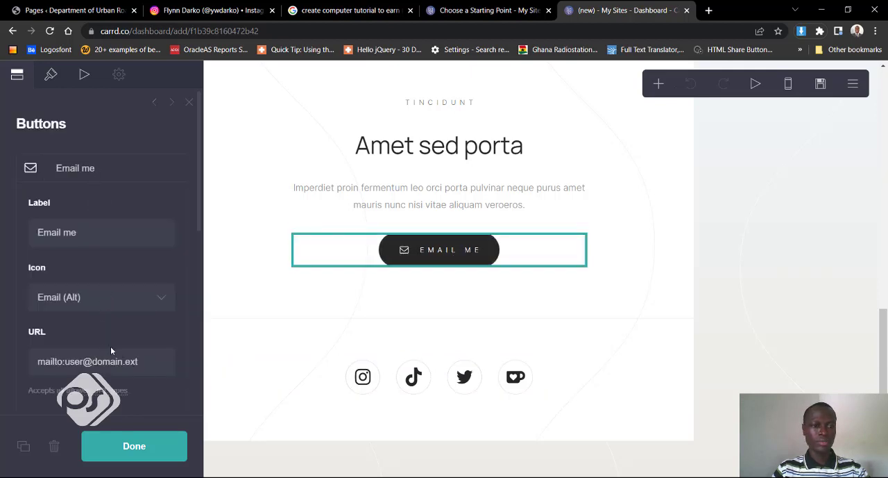
scroll(474, 284, "up", 8)
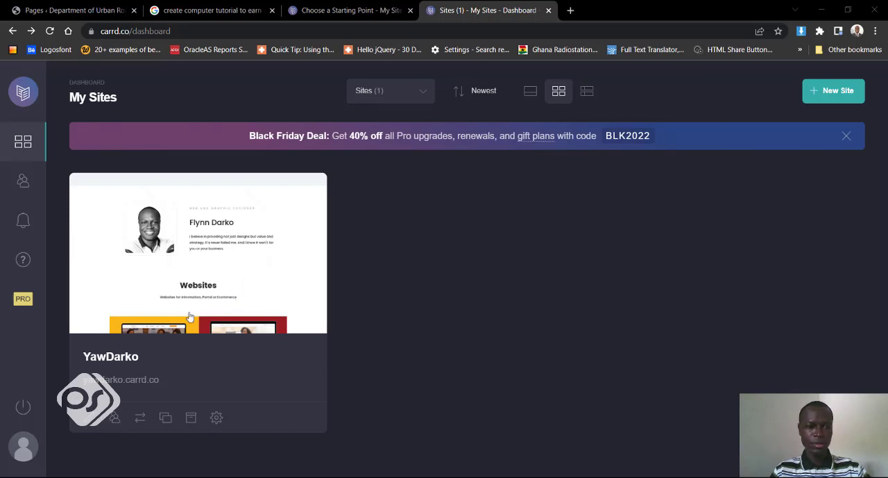
- Open the existing web and graphic designer portfolio site for editing and inspect the profile photo's image settings
left_click(218, 276)
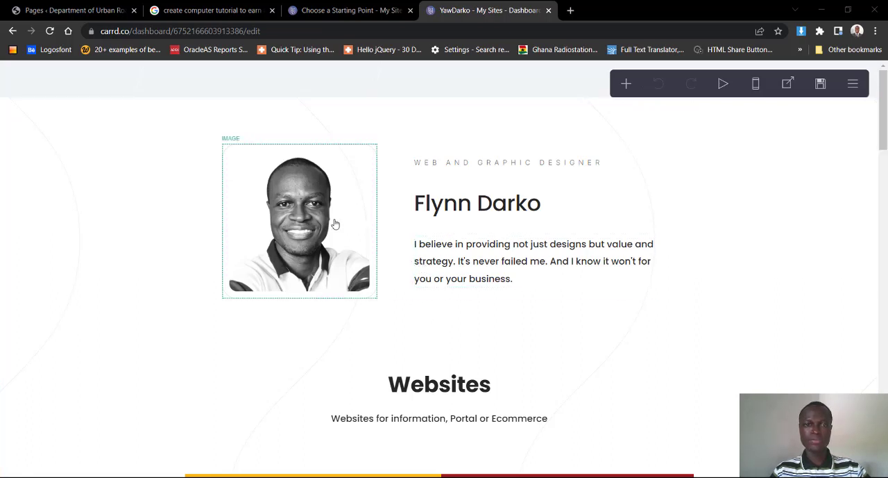
left_click(304, 230)
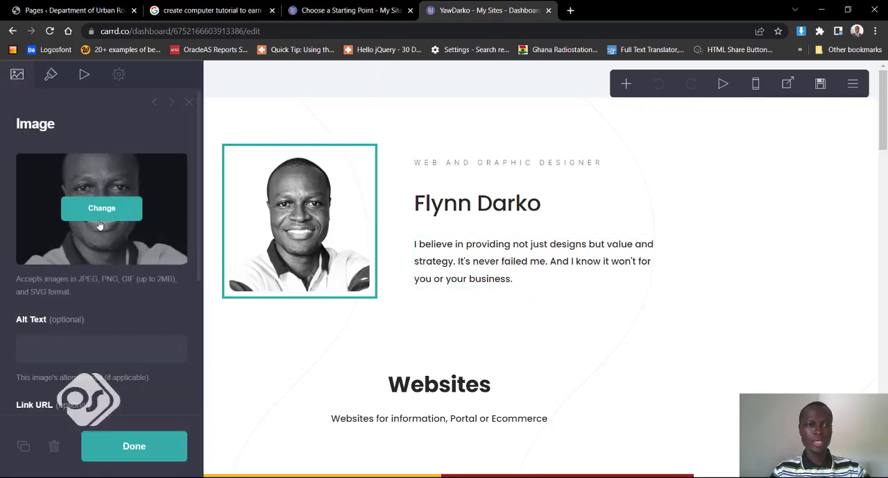
- Examine the Websites, Digital and Print Designs, and Logos sections of the portfolio page down to its footer icons
scroll(478, 236, "down", 3)
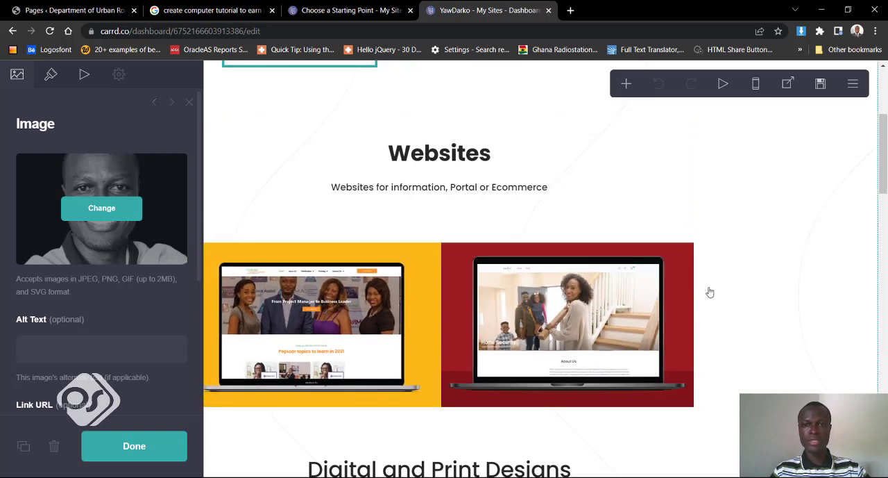
scroll(704, 326, "down", 2)
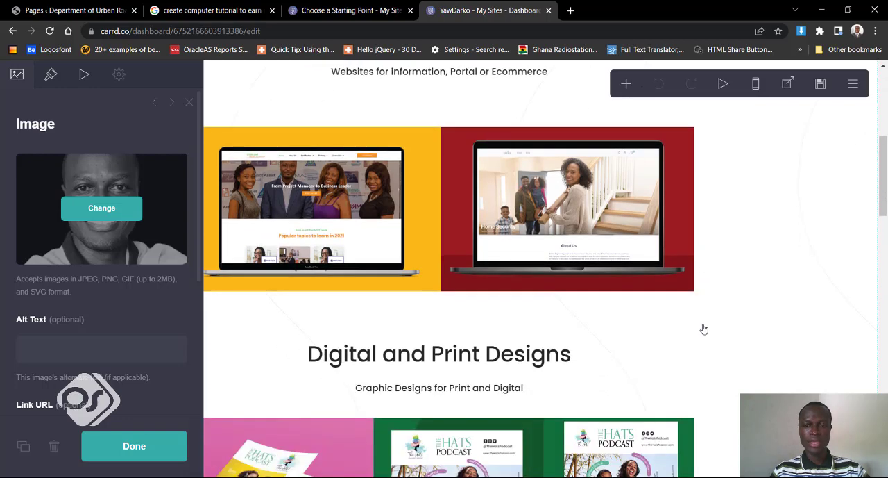
scroll(704, 328, "up", 2)
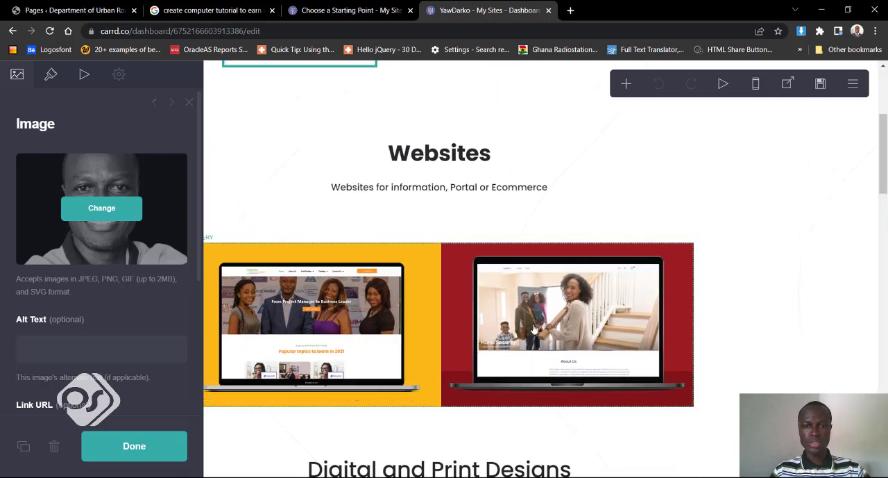
scroll(741, 305, "down", 5)
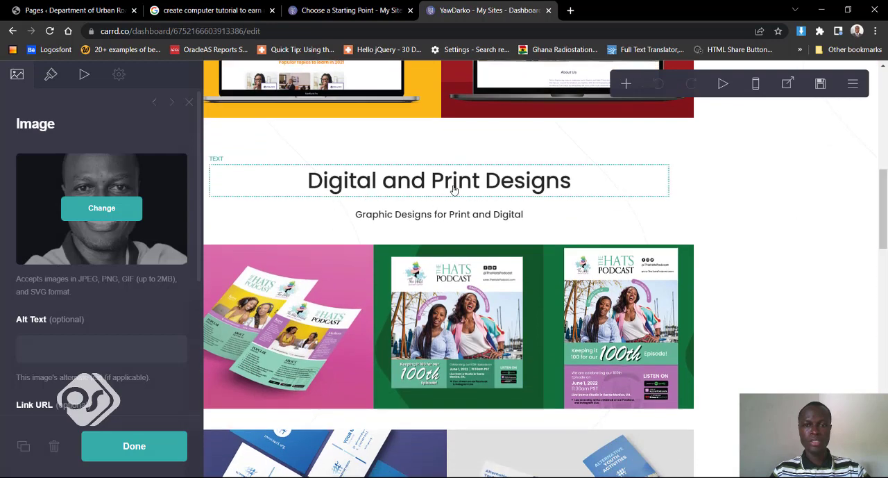
scroll(696, 273, "down", 1)
scroll(727, 286, "down", 3)
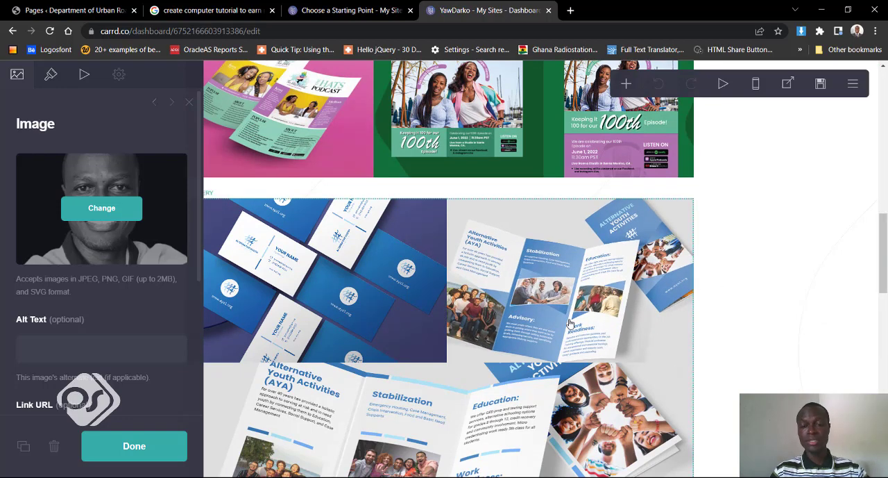
scroll(569, 323, "down", 5)
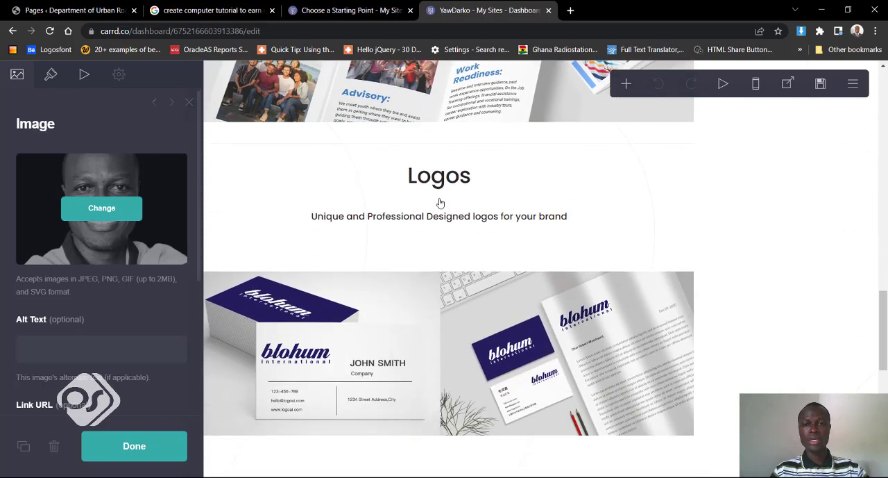
scroll(442, 299, "down", 4)
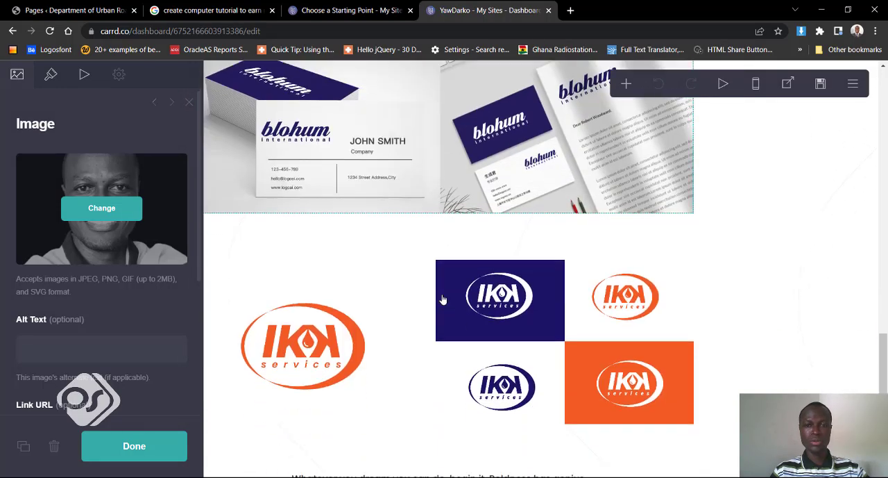
scroll(443, 298, "down", 5)
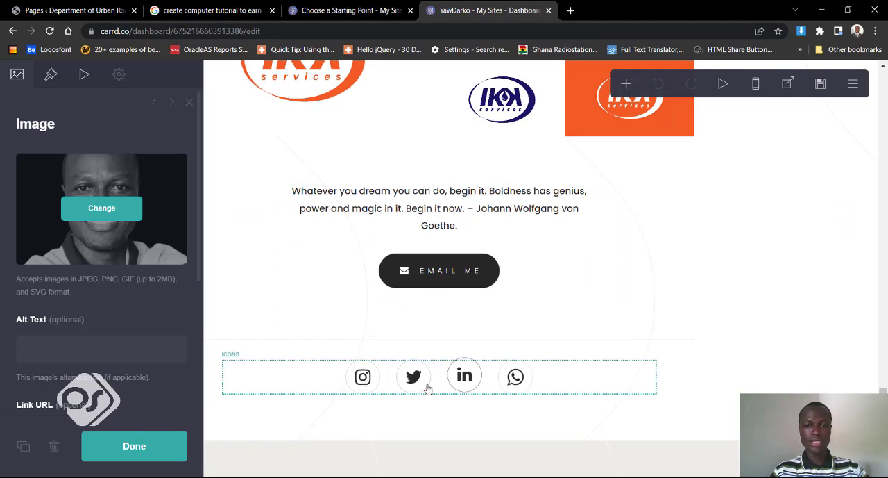
- Inspect the footer's Instagram icon settings, viewing the full profile address in its URL
left_click(361, 386)
left_click(101, 175)
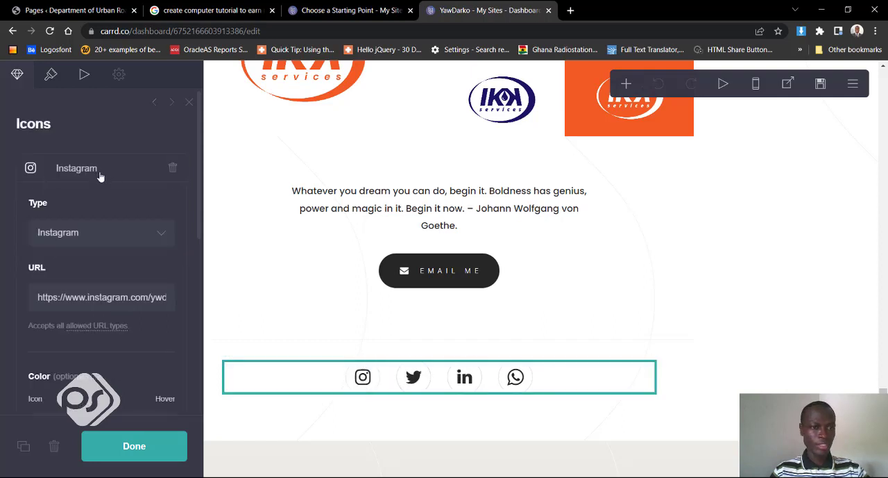
left_click(102, 297)
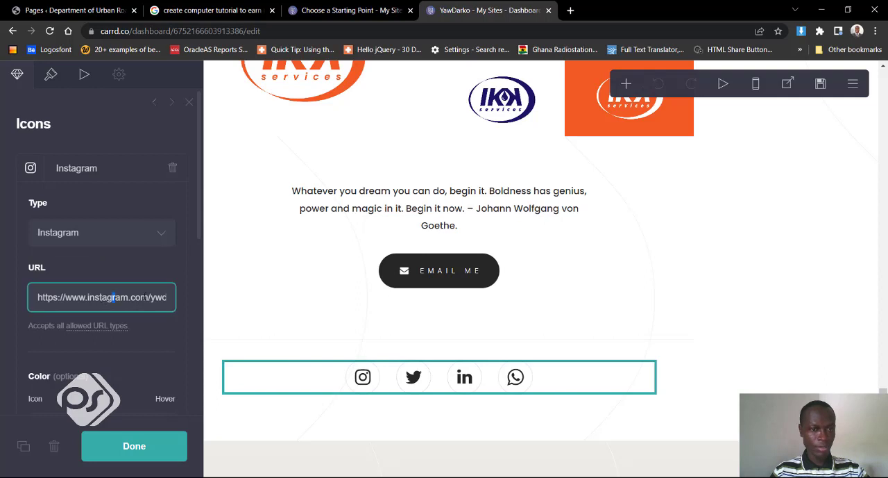
left_click_drag(145, 297, 50, 297)
left_click(80, 297)
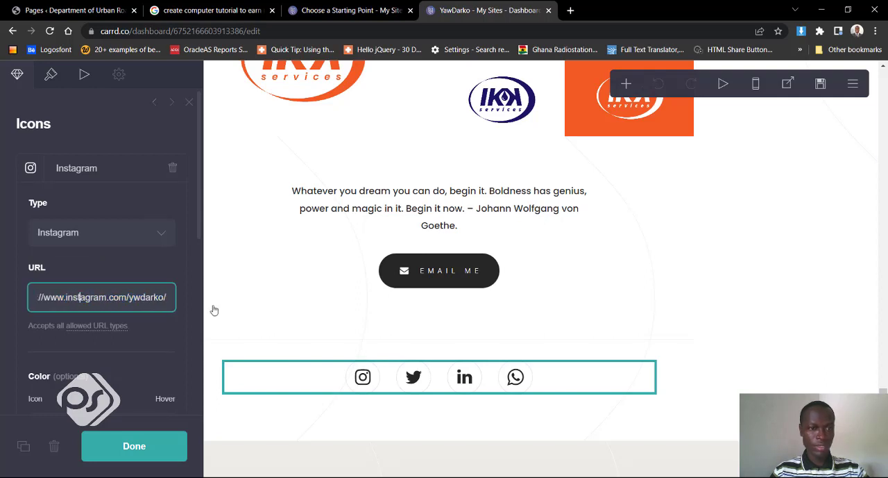
left_click(106, 174)
- Inspect the footer's WhatsApp icon type and its wa.me link URL, and finish with the icon settings
left_click(518, 383)
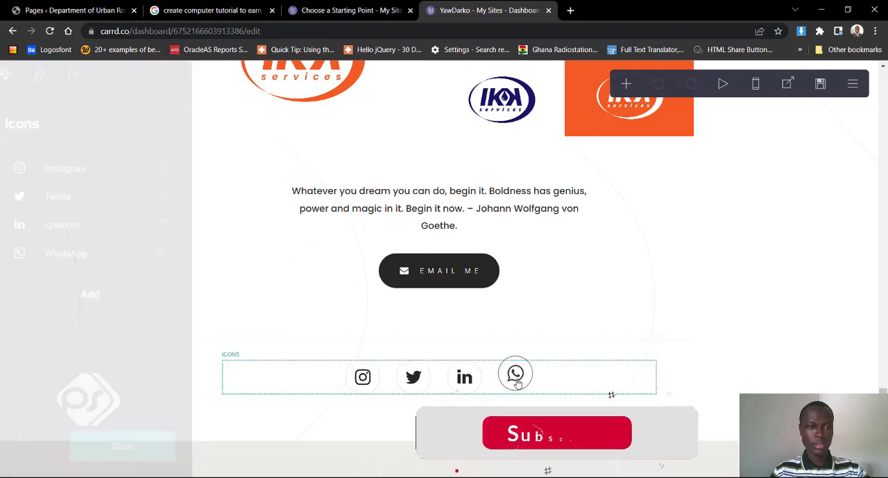
left_click(517, 383)
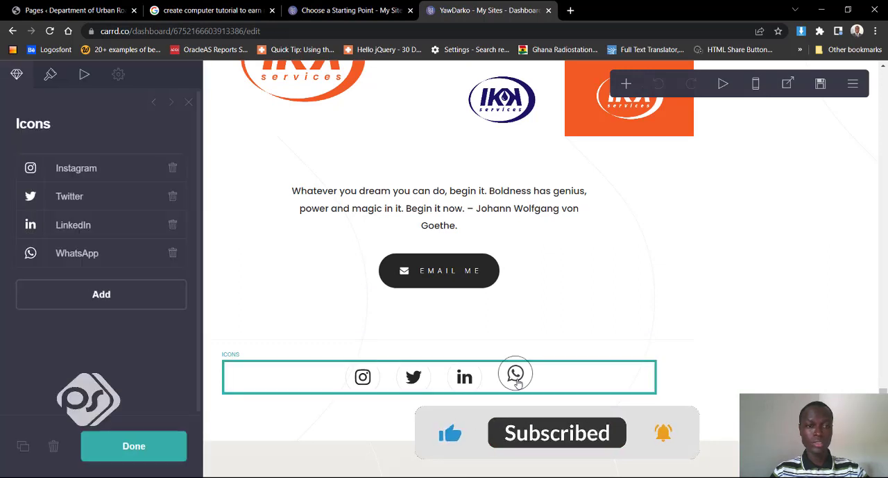
left_click(104, 258)
scroll(32, 329, "down", 3)
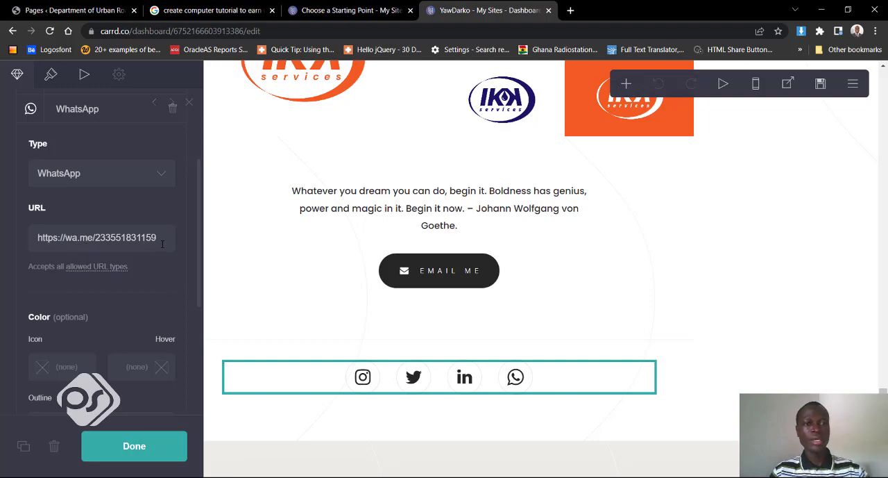
left_click(163, 237)
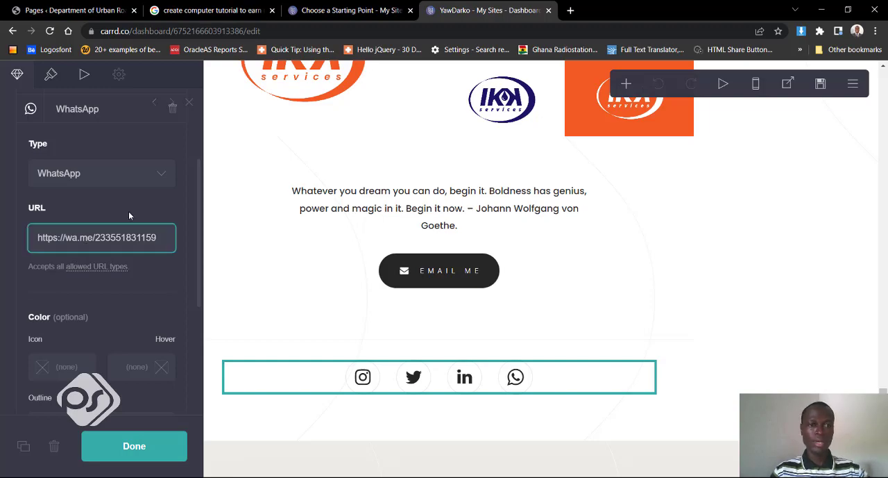
scroll(495, 311, "up", 10)
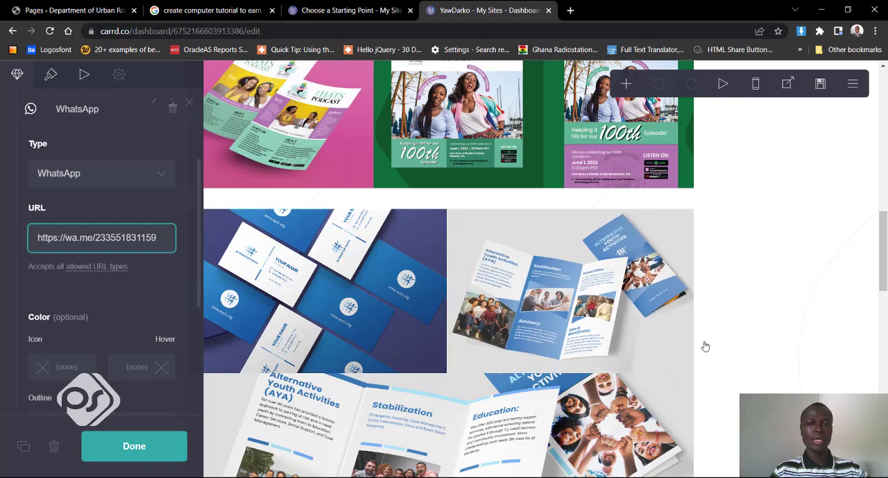
left_click(144, 446)
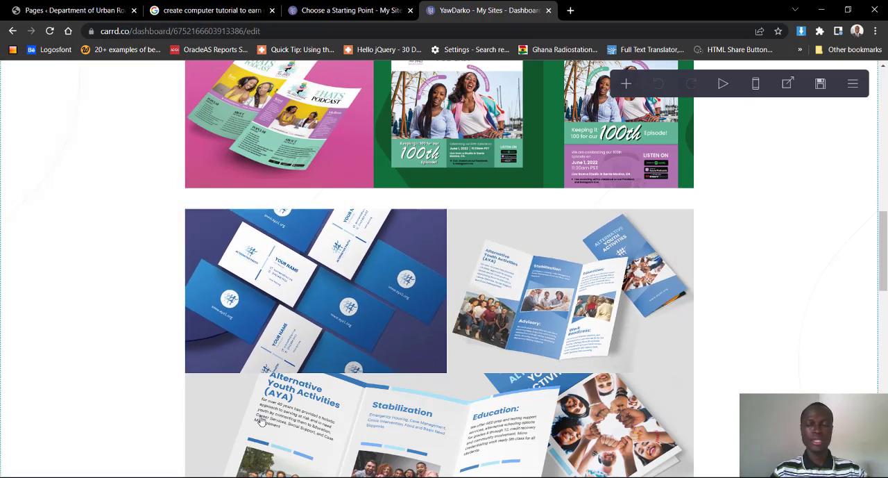
- Publish the portfolio site's changes to its .carrd.co URL and open the live site
scroll(793, 238, "up", 2)
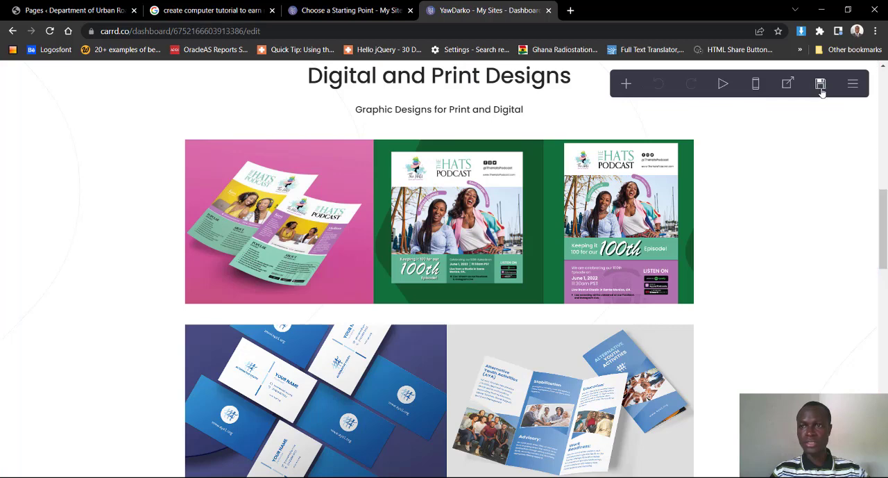
left_click(822, 88)
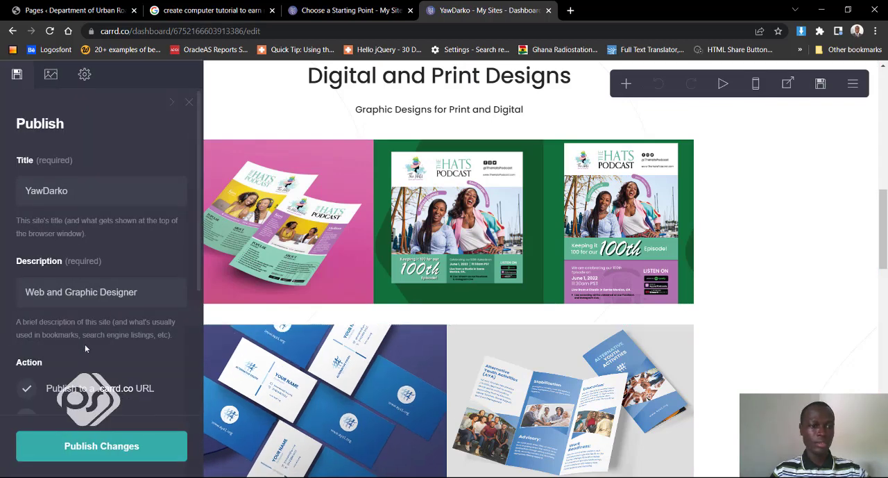
scroll(92, 349, "down", 1)
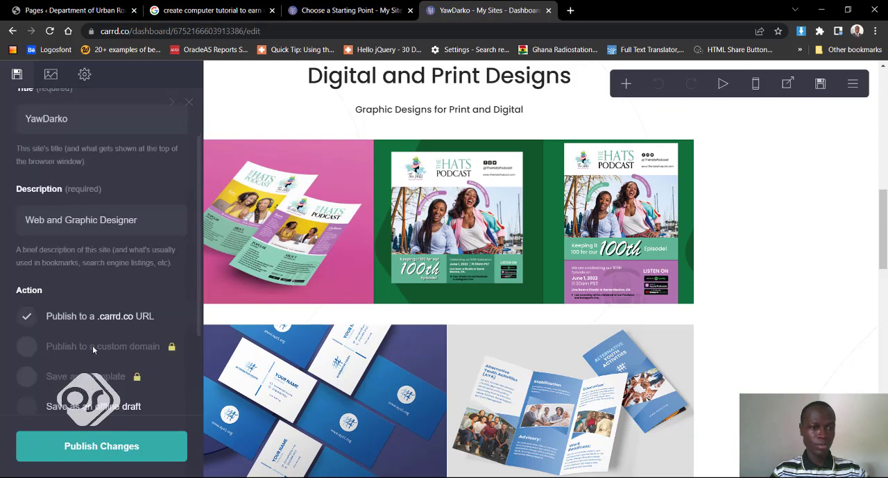
left_click(110, 453)
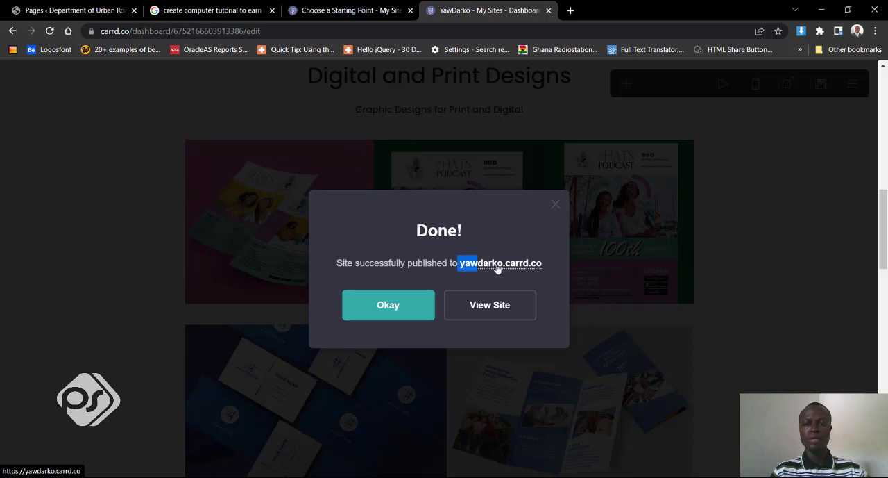
left_click(488, 307)
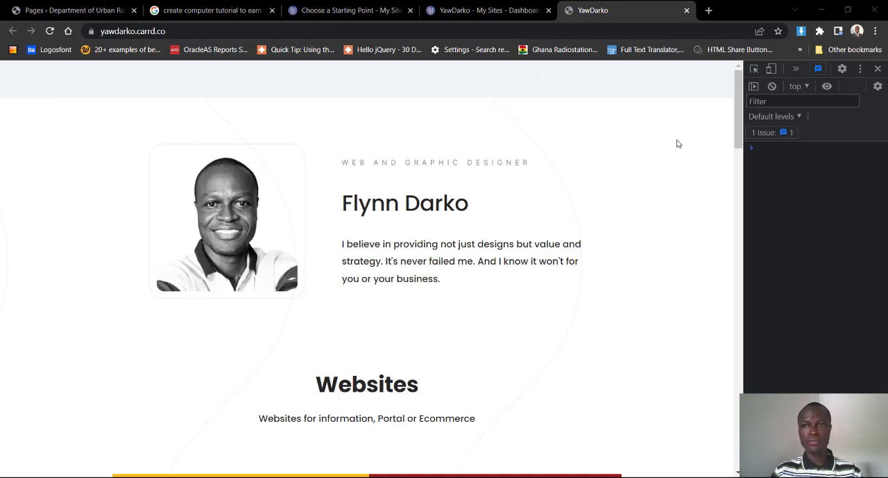
- Preview the live site in a mobile layout at Pixel 5 dimensions and examine its website and print design sections
left_click(772, 70)
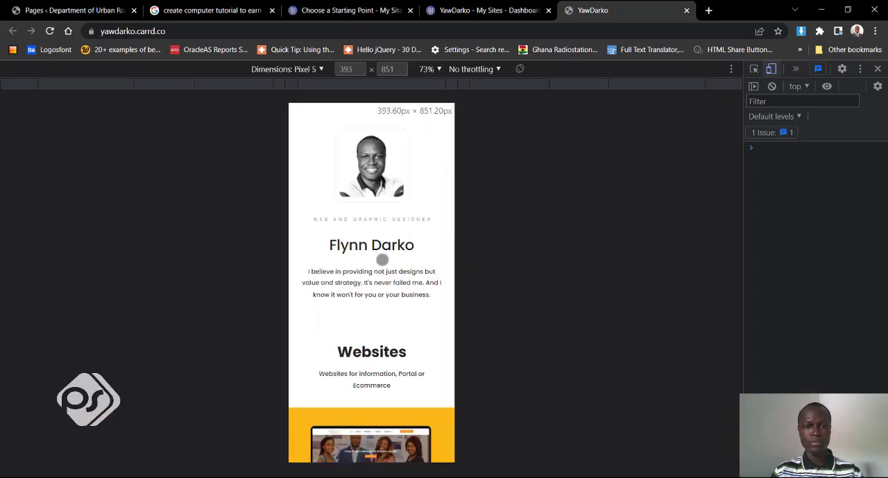
scroll(400, 291, "down", 1)
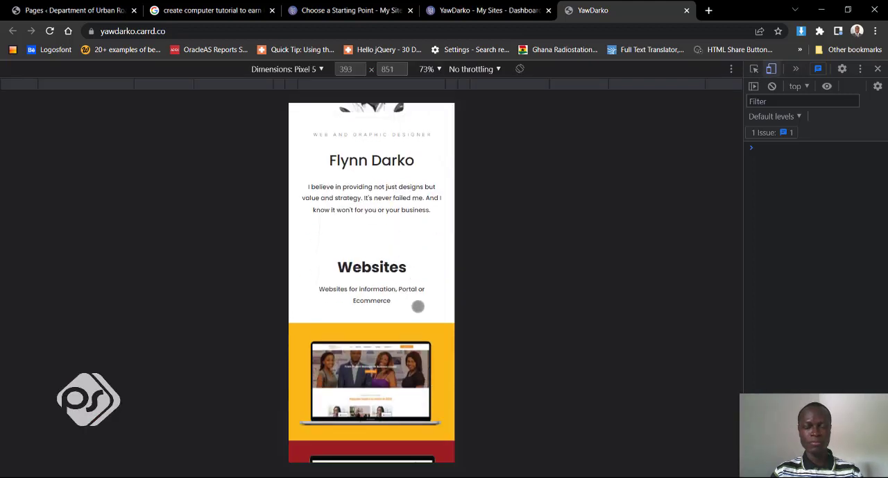
scroll(420, 292, "down", 3)
left_click_drag(417, 175, 413, 145)
left_click_drag(395, 294, 405, 165)
left_click_drag(409, 334, 414, 195)
left_click_drag(405, 288, 405, 160)
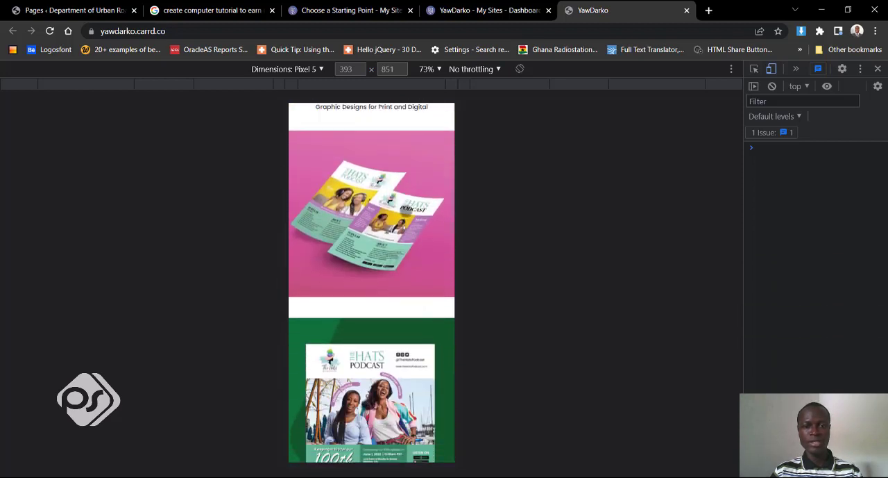
left_click_drag(405, 354, 404, 198)
left_click_drag(393, 356, 402, 200)
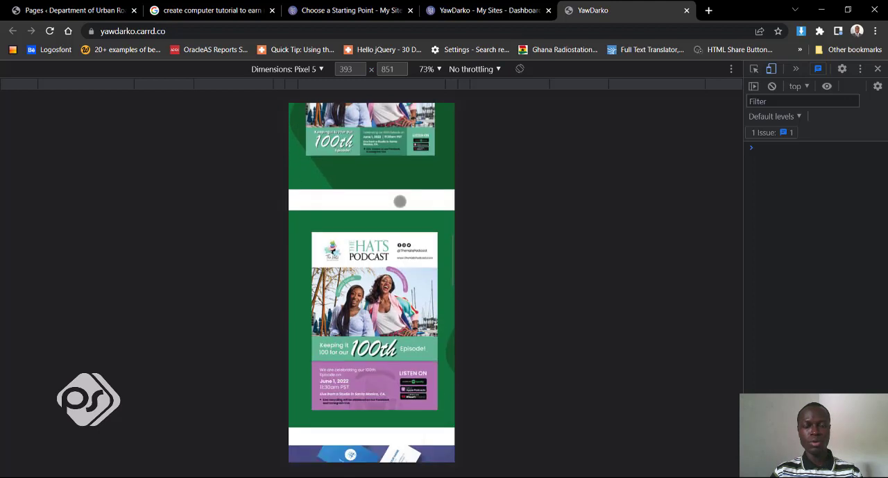
left_click_drag(398, 329, 397, 204)
left_click_drag(394, 364, 395, 184)
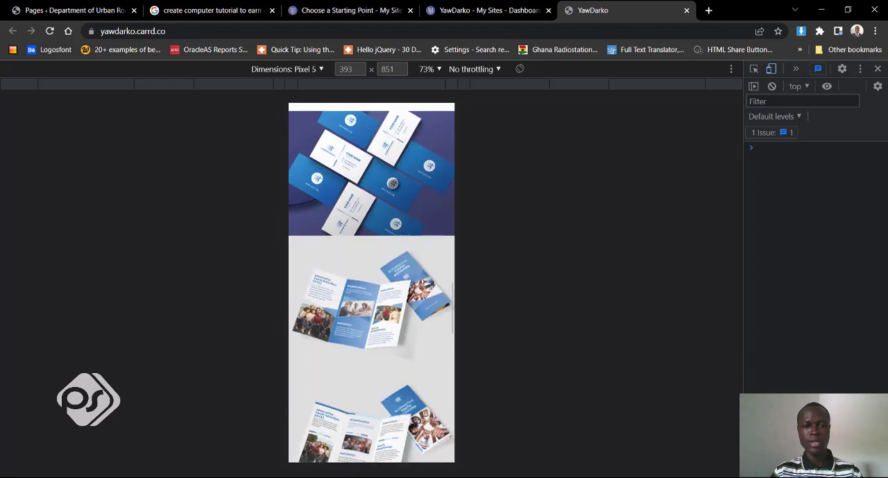
left_click_drag(381, 359, 407, 410)
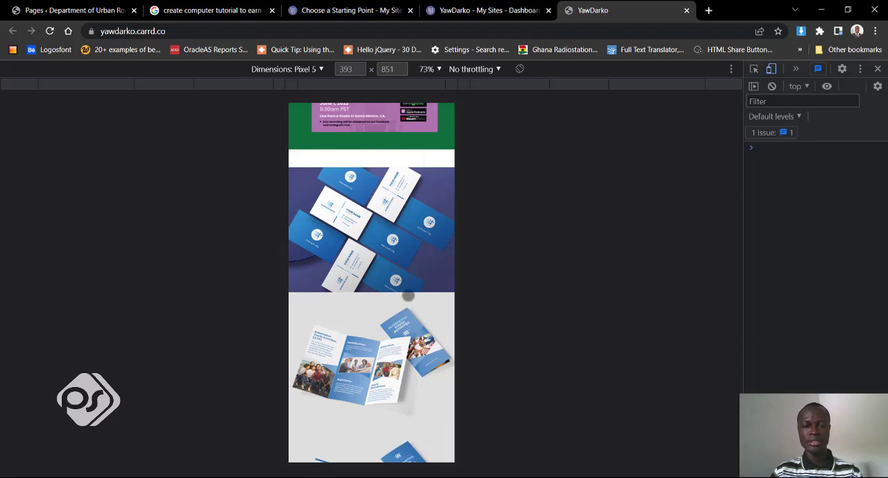
left_click_drag(404, 329, 402, 249)
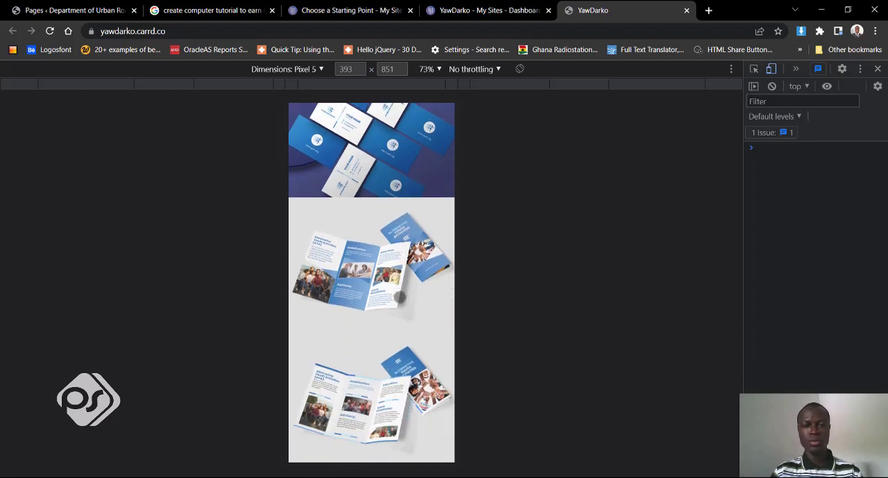
- Return the live site to its desktop layout and review the Logos and print design galleries
left_click(771, 70)
scroll(496, 284, "up", 4)
scroll(500, 306, "up", 3)
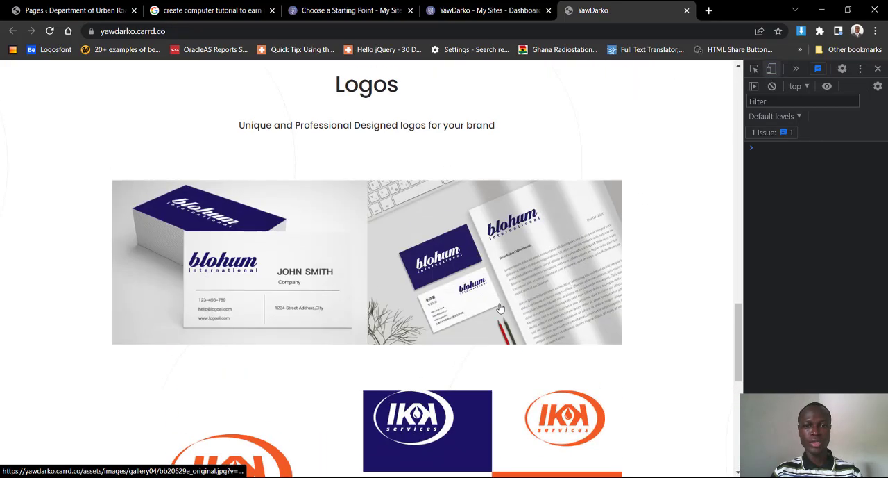
scroll(641, 311, "up", 3)
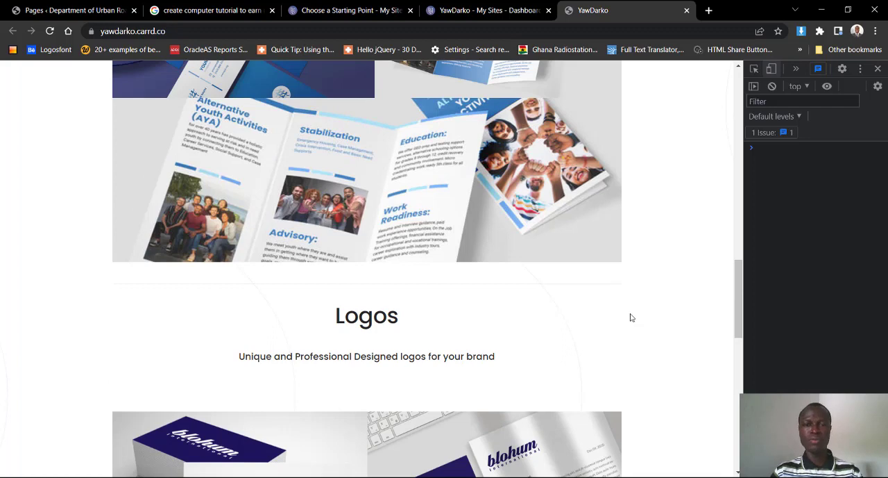
scroll(631, 317, "up", 3)
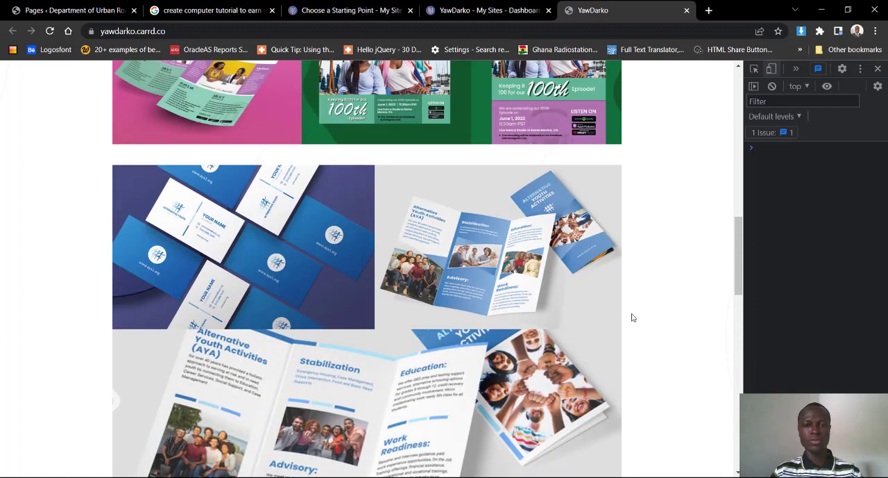